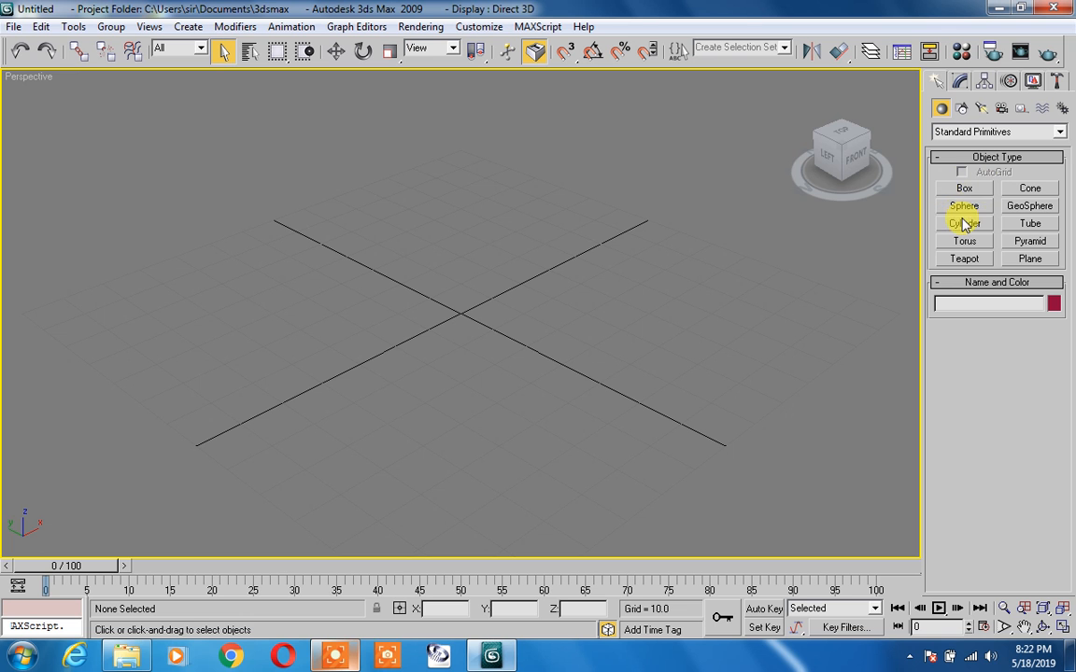
- Create a box on the grid and size it to about 43.2 long, 59.4 wide and 29.4 high
{"action": "left_click", "coordinate": [962, 189]}
{"action": "left_click_drag", "start_coordinate": [545, 272], "coordinate": [516, 449]}
{"action": "left_click", "coordinate": [512, 332]}
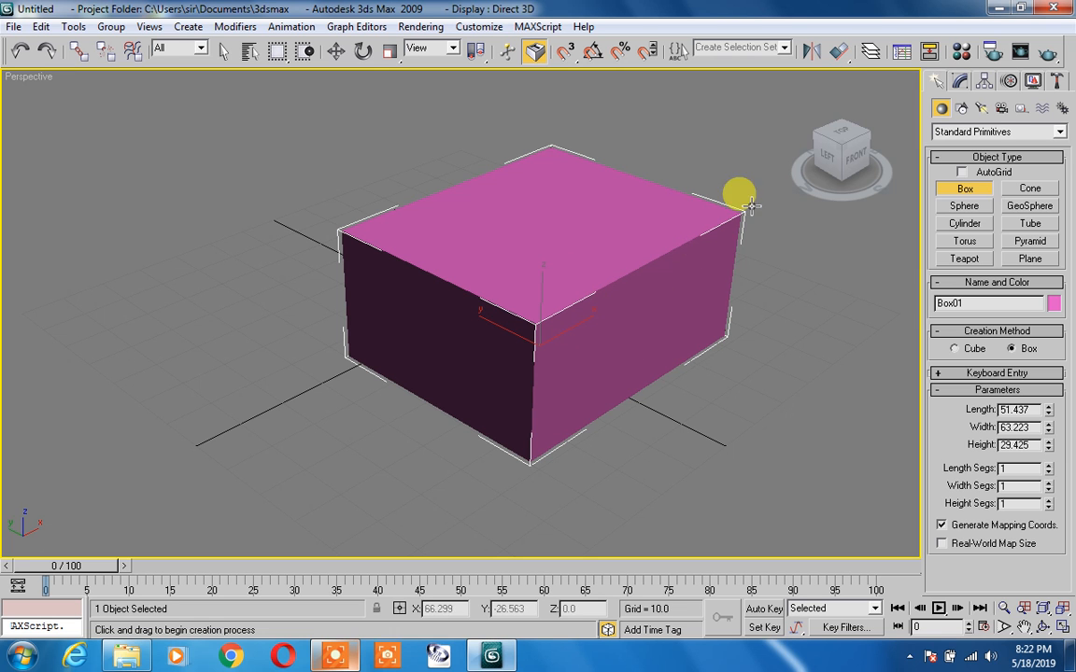
{"action": "left_click", "coordinate": [959, 82]}
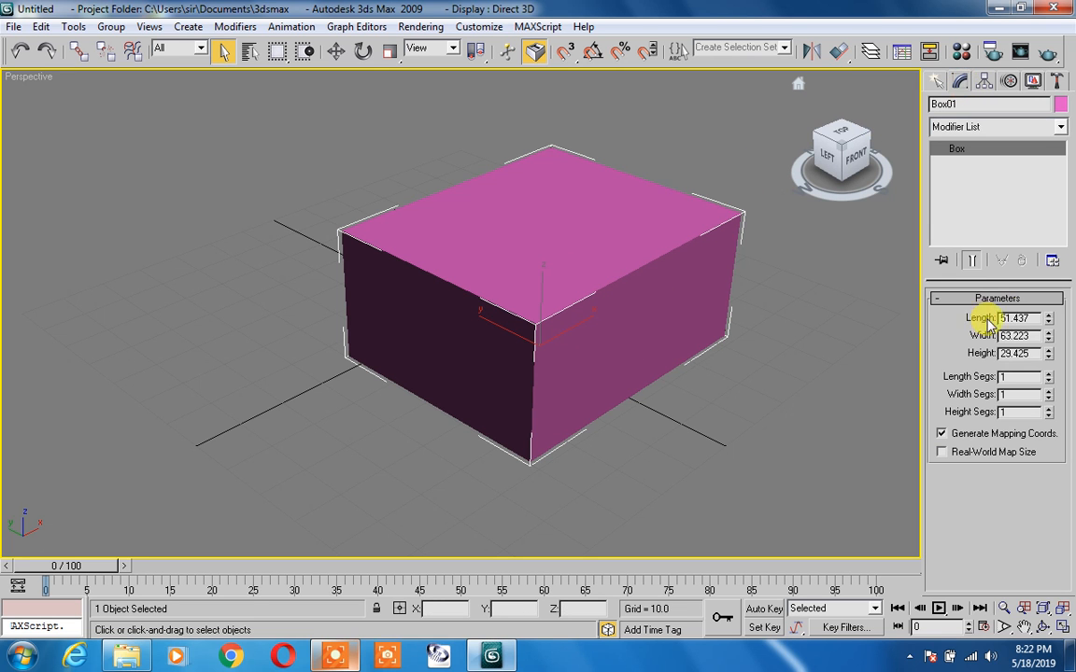
{"action": "mouse_move", "coordinate": [1048, 322]}
{"action": "left_mouse_down"}
{"action": "mouse_move", "coordinate": [1048, 291]}
{"action": "mouse_move", "coordinate": [1048, 339]}
{"action": "left_mouse_up"}
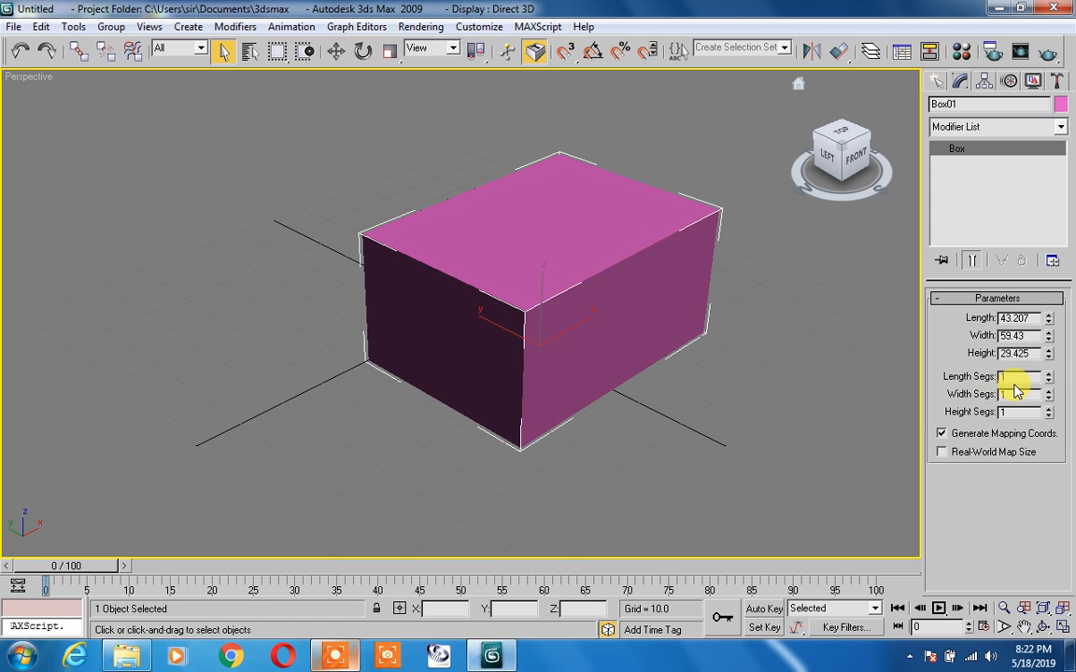
- Show edged faces and divide the box into 4 length, 5 width and 3 height segments
{"action": "left_click", "coordinate": [1047, 373]}
{"action": "left_click", "coordinate": [1047, 374]}
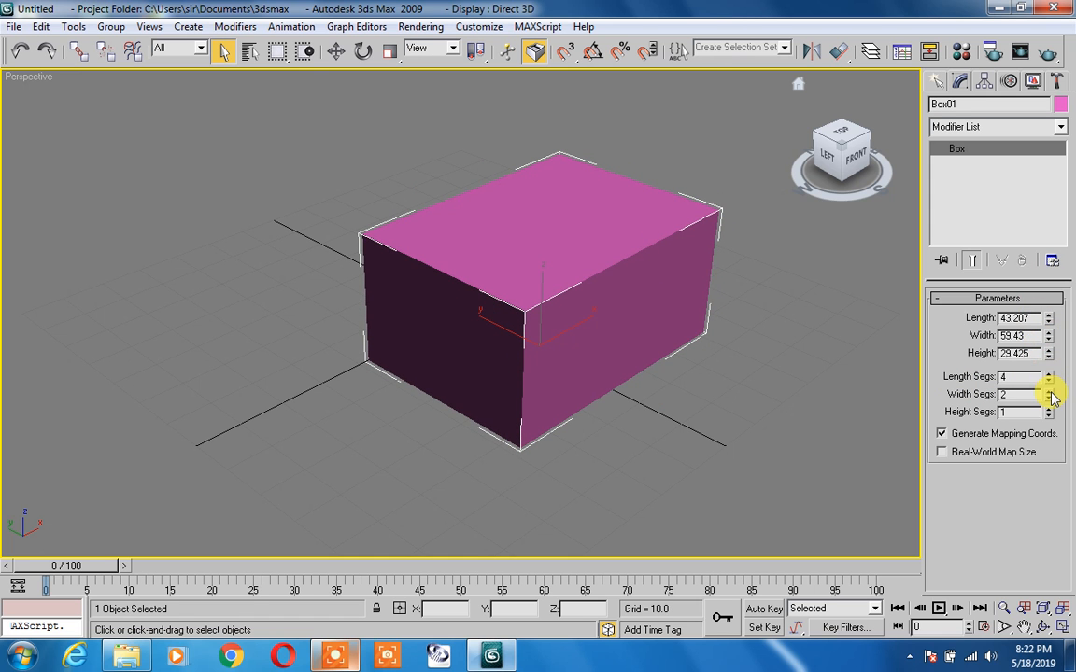
{"action": "key", "text": "F4"}
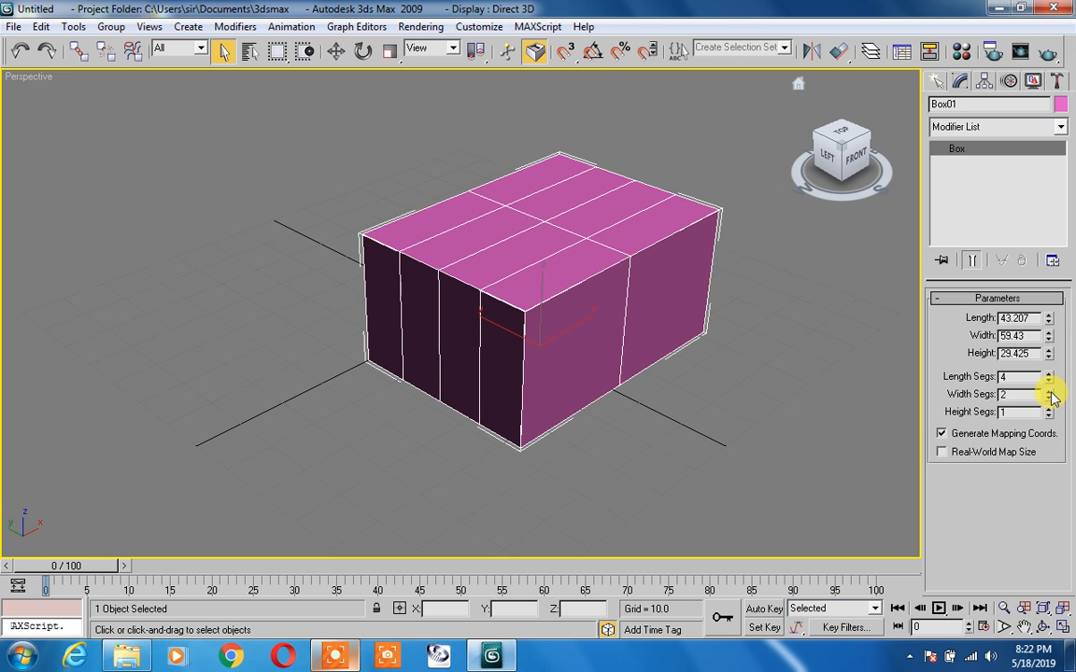
{"action": "left_click", "coordinate": [1048, 381]}
{"action": "left_click", "coordinate": [1049, 381]}
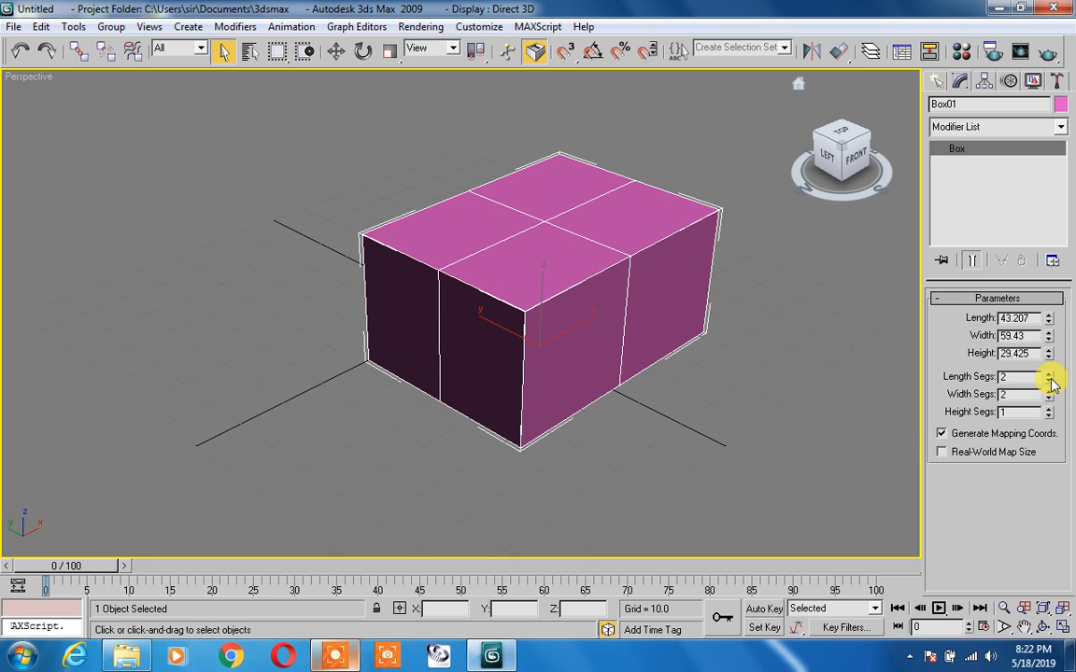
{"action": "left_click", "coordinate": [1049, 374]}
{"action": "left_click", "coordinate": [1049, 374]}
{"action": "left_click", "coordinate": [1048, 390]}
{"action": "left_click", "coordinate": [1049, 391]}
{"action": "left_click", "coordinate": [1048, 391]}
{"action": "left_click", "coordinate": [1047, 408]}
{"action": "left_click", "coordinate": [1048, 408]}
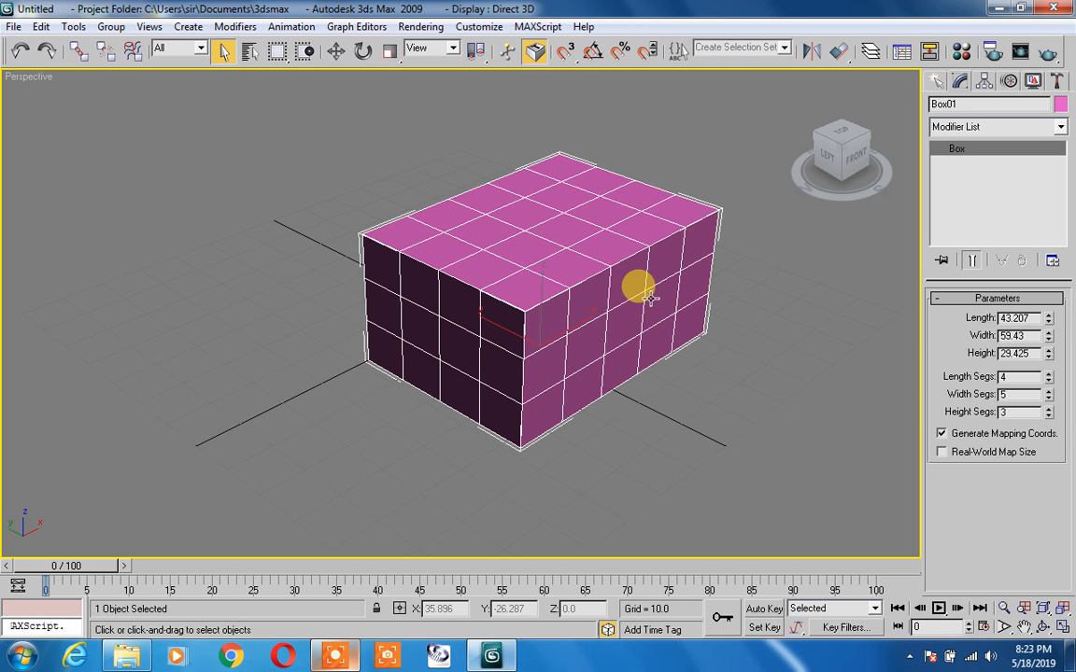
- Move the box across the ground plane to about X -12.5, Y -15.2
{"action": "left_click", "coordinate": [336, 53]}
{"action": "left_click", "coordinate": [359, 173]}
{"action": "left_click", "coordinate": [544, 246]}
{"action": "left_click_drag", "start_coordinate": [572, 325], "coordinate": [400, 340]}
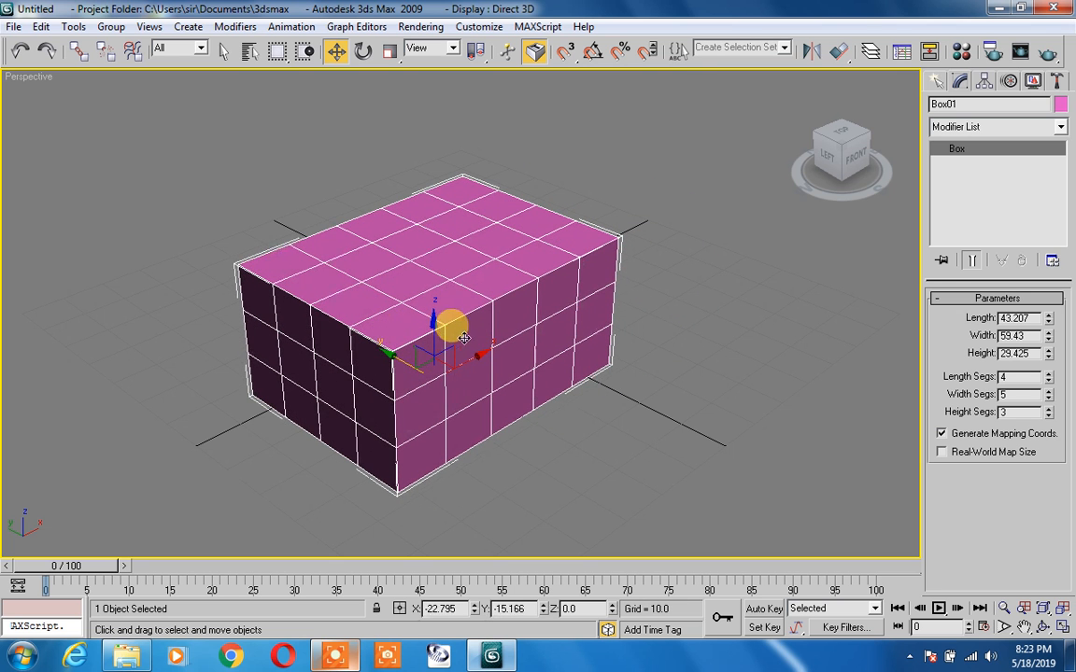
{"action": "left_click_drag", "start_coordinate": [478, 353], "coordinate": [517, 327]}
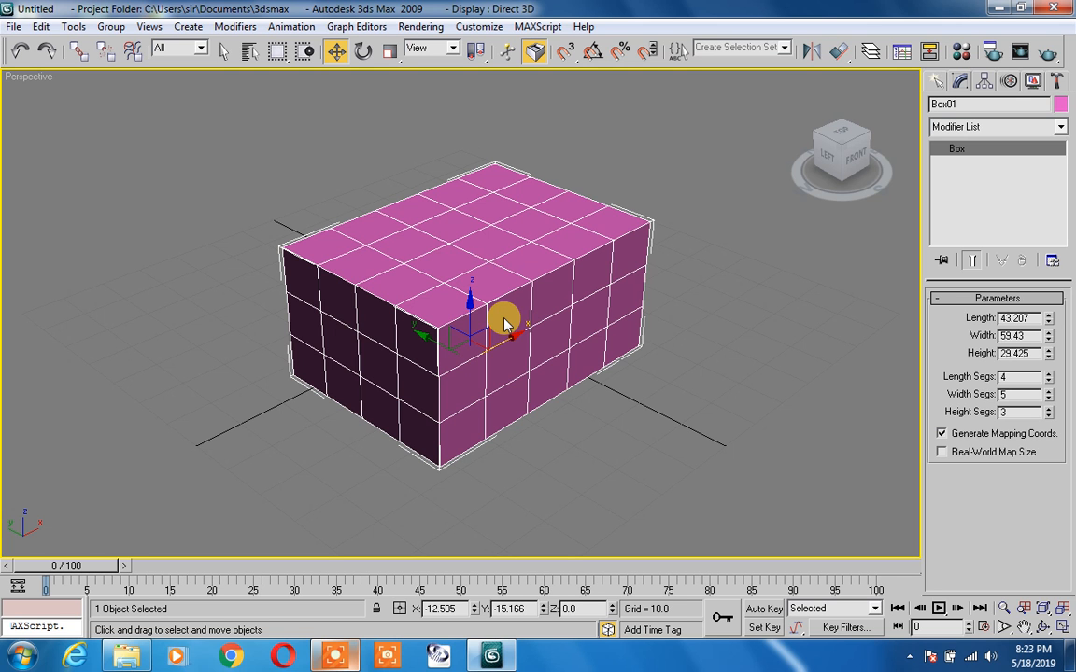
{"action": "right_click", "coordinate": [467, 273]}
{"action": "left_click", "coordinate": [432, 269]}
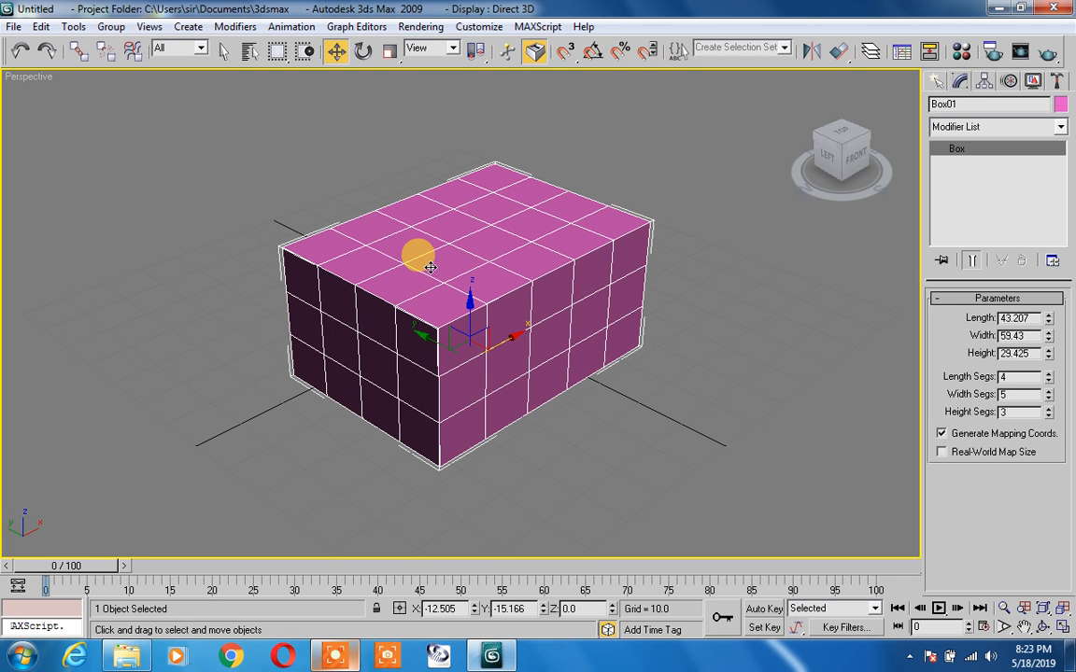
{"action": "left_click", "coordinate": [245, 30]}
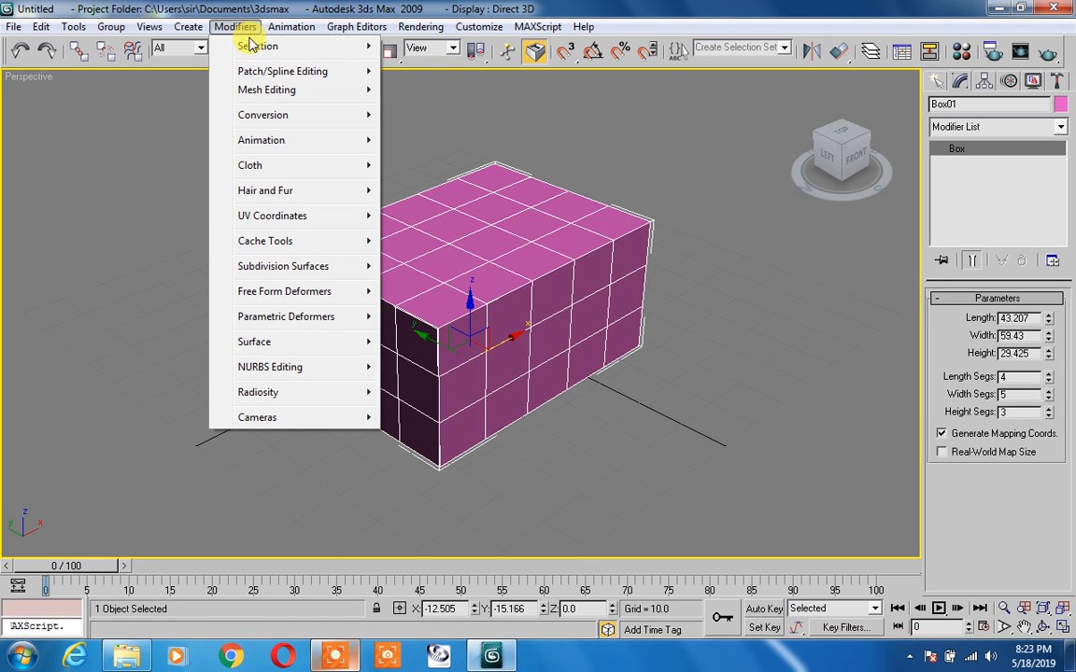
{"action": "mouse_move", "coordinate": [246, 97]}
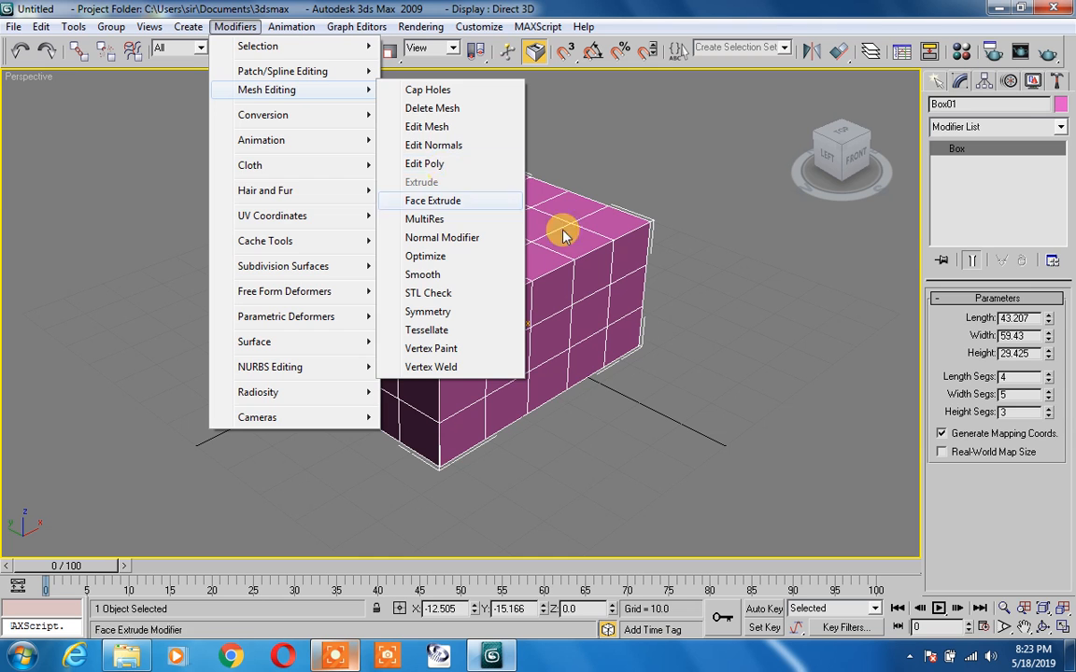
{"action": "left_click", "coordinate": [669, 282]}
{"action": "right_click", "coordinate": [531, 295]}
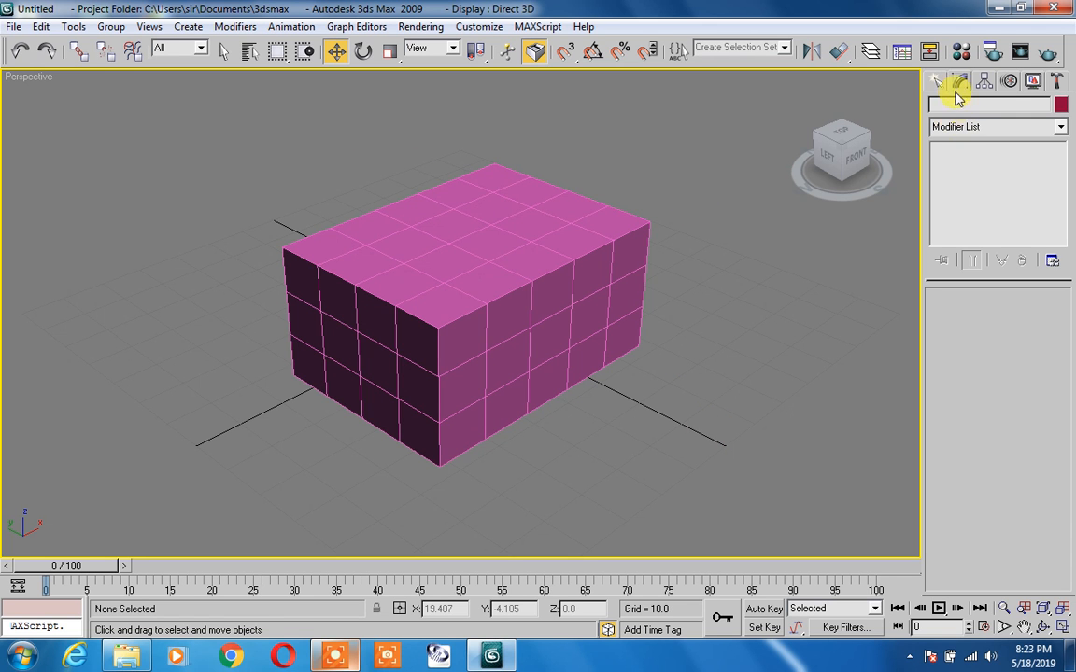
- Apply an Edit Poly modifier to the box and expand its sub-object levels in the modifier stack
{"action": "left_click", "coordinate": [658, 308]}
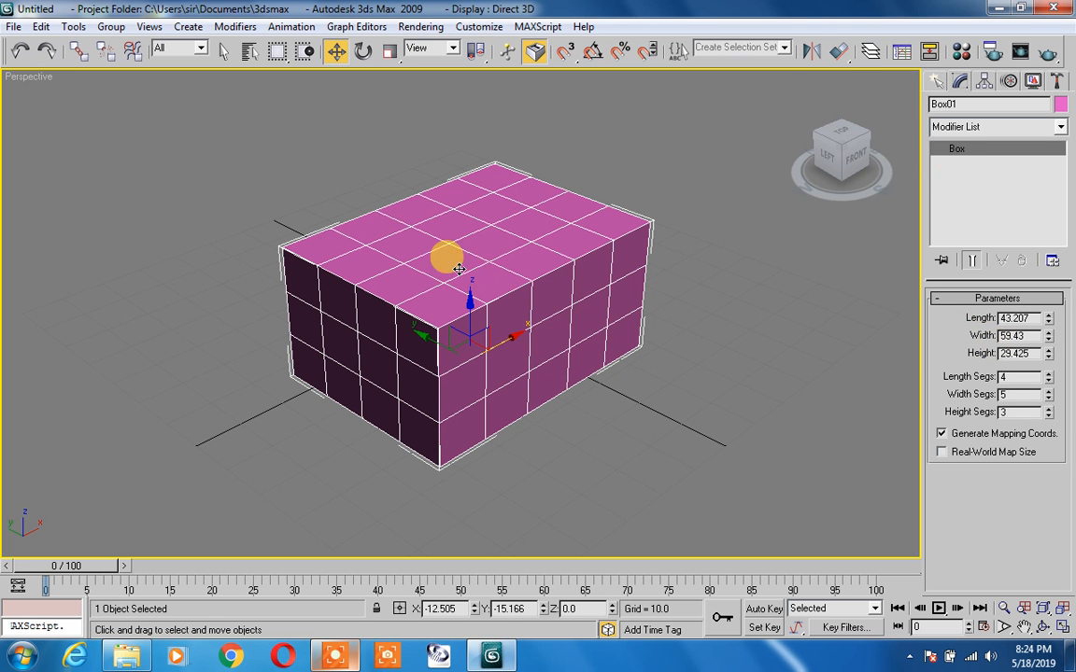
{"action": "left_click", "coordinate": [235, 26]}
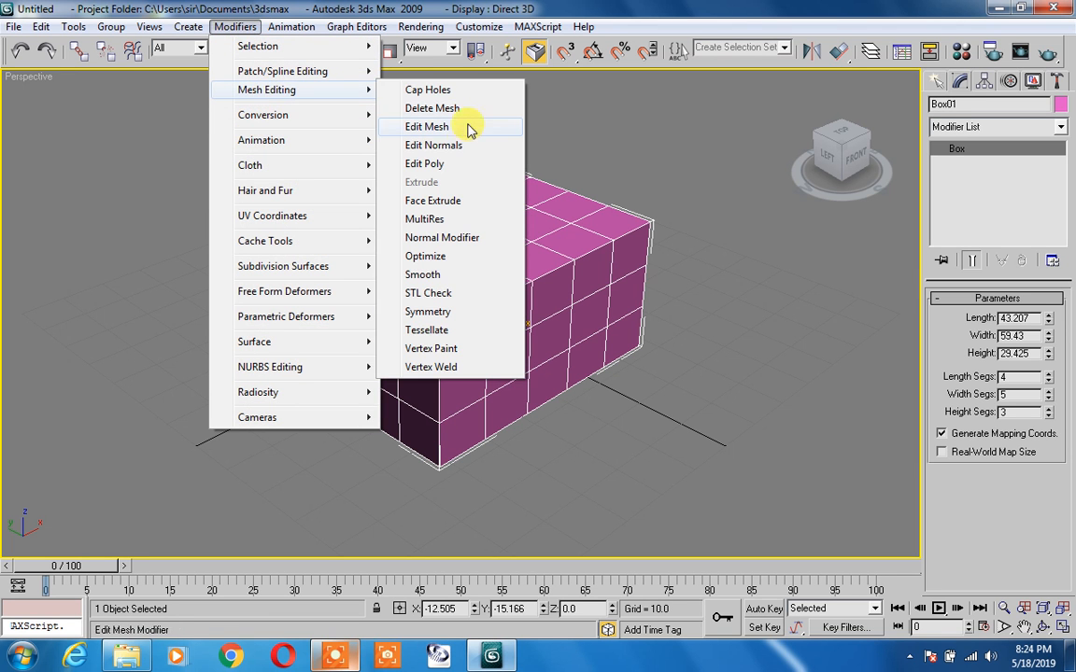
{"action": "left_click", "coordinate": [439, 165]}
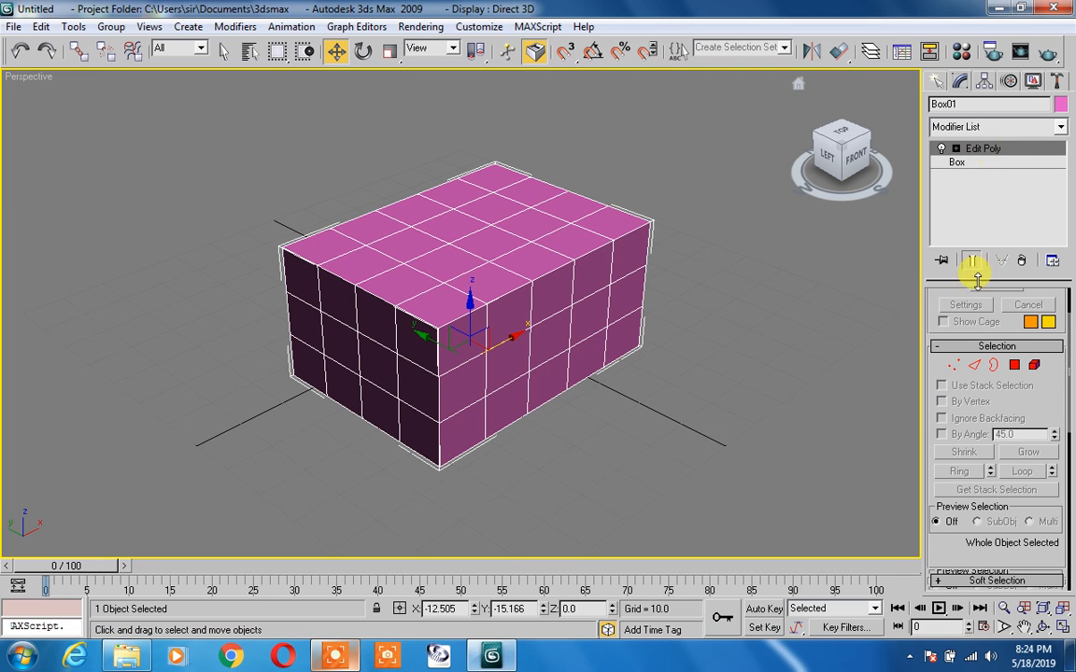
{"action": "left_click", "coordinate": [954, 165]}
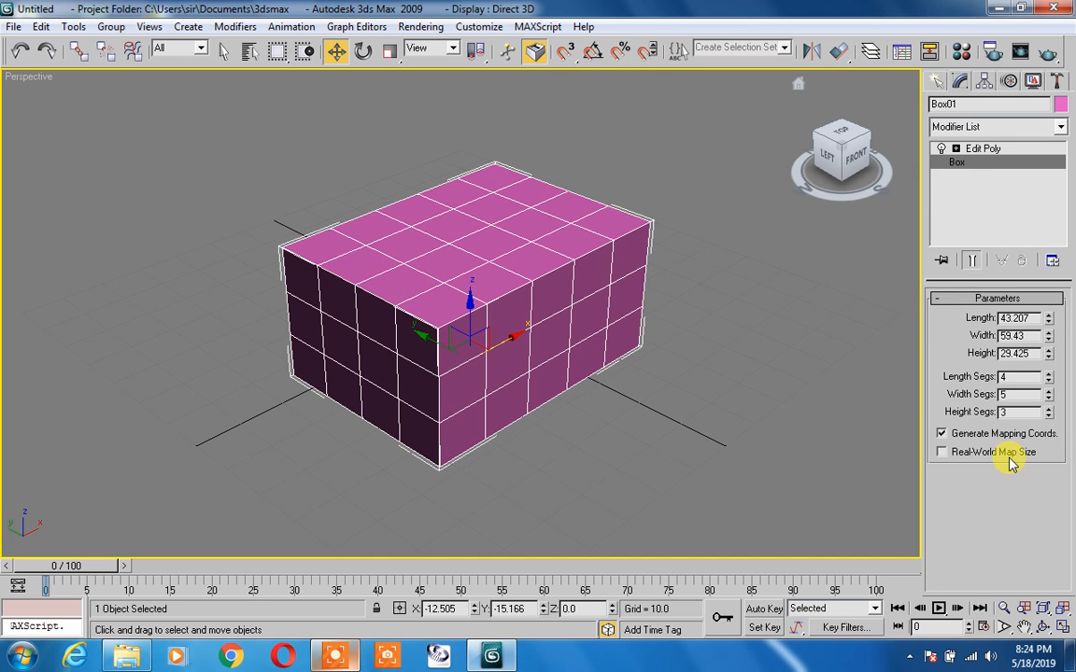
{"action": "left_click", "coordinate": [956, 150]}
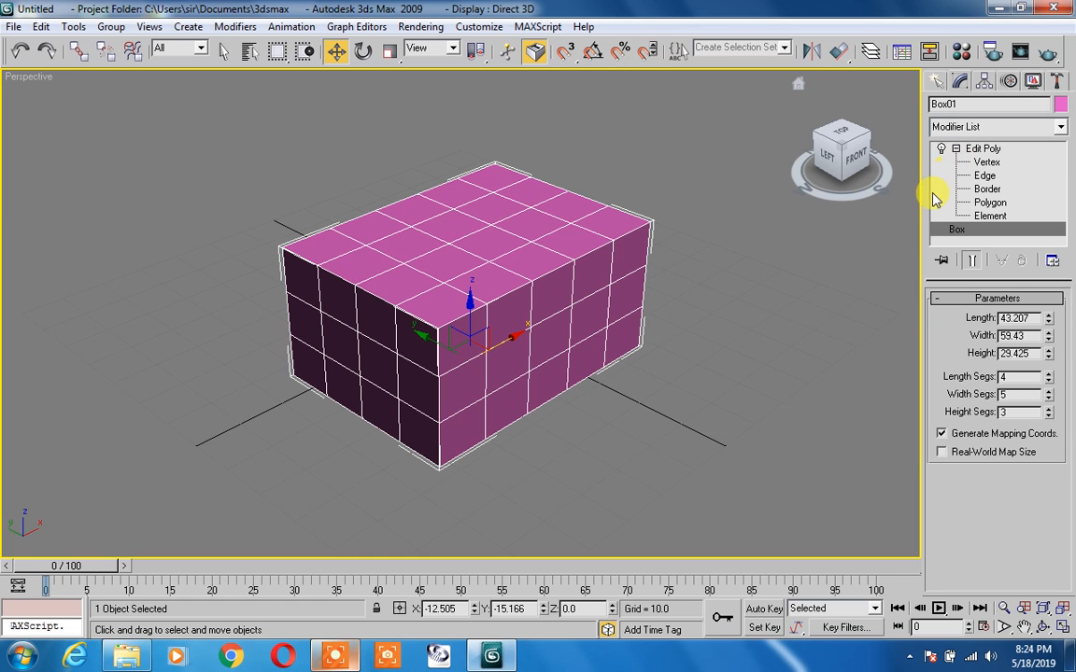
- Try raising an interior vertex of the top face together with the one beneath it, and undo the move
{"action": "middle_click_drag", "start_coordinate": [575, 232], "coordinate": [646, 266]}
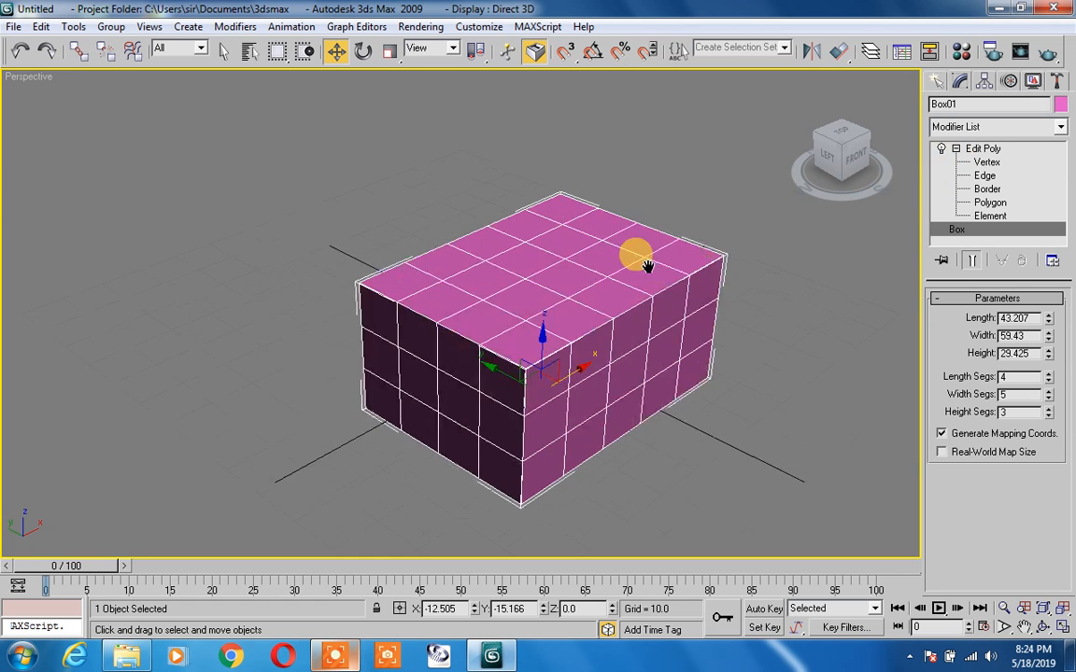
{"action": "left_click", "coordinate": [987, 162]}
{"action": "middle_click_drag", "start_coordinate": [566, 305], "coordinate": [520, 273]}
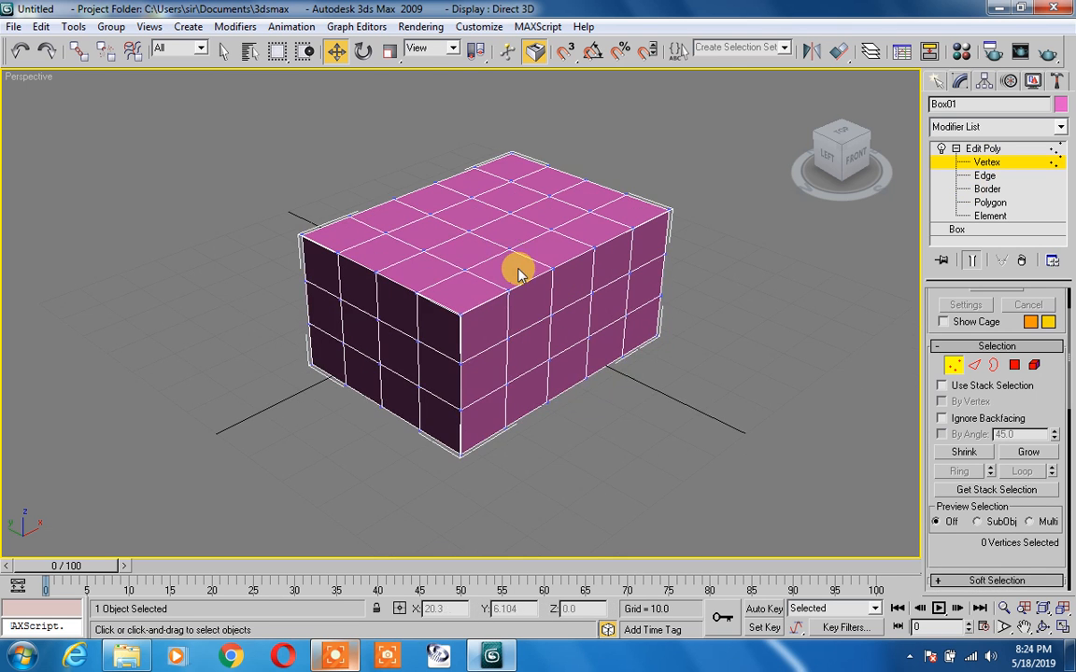
{"action": "scroll", "coordinate": [520, 273], "scroll_direction": "up", "scroll_amount": 4}
{"action": "middle_click_drag", "start_coordinate": [519, 218], "coordinate": [547, 329]}
{"action": "scroll", "coordinate": [526, 268], "scroll_direction": "up", "scroll_amount": 1}
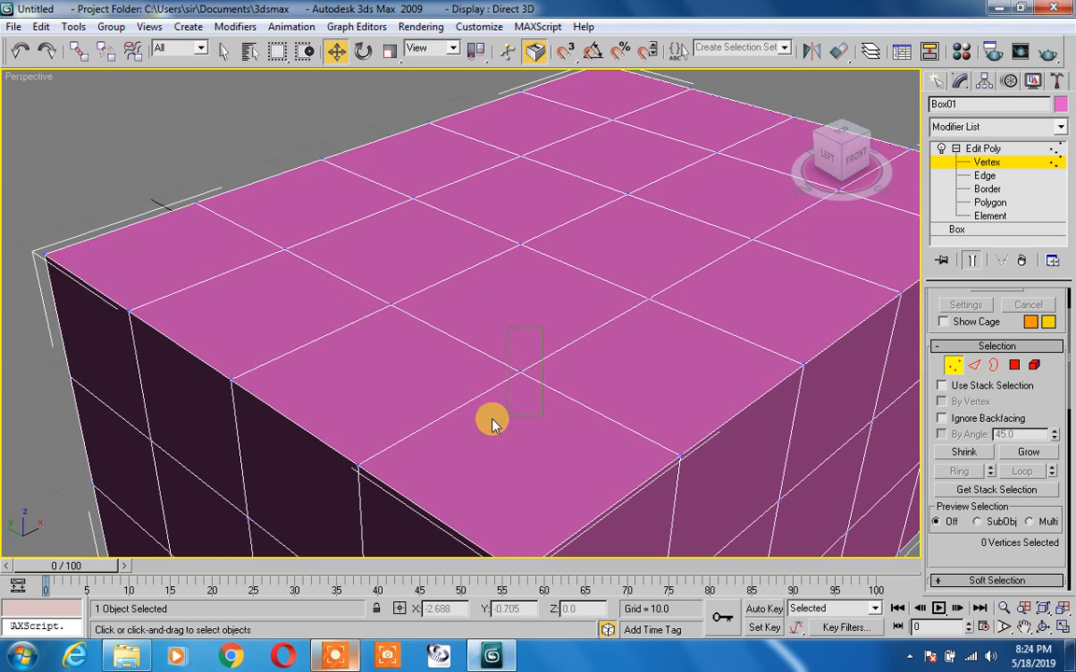
{"action": "left_click_drag", "start_coordinate": [518, 414], "coordinate": [471, 417]}
{"action": "left_click_drag", "start_coordinate": [521, 327], "coordinate": [516, 300]}
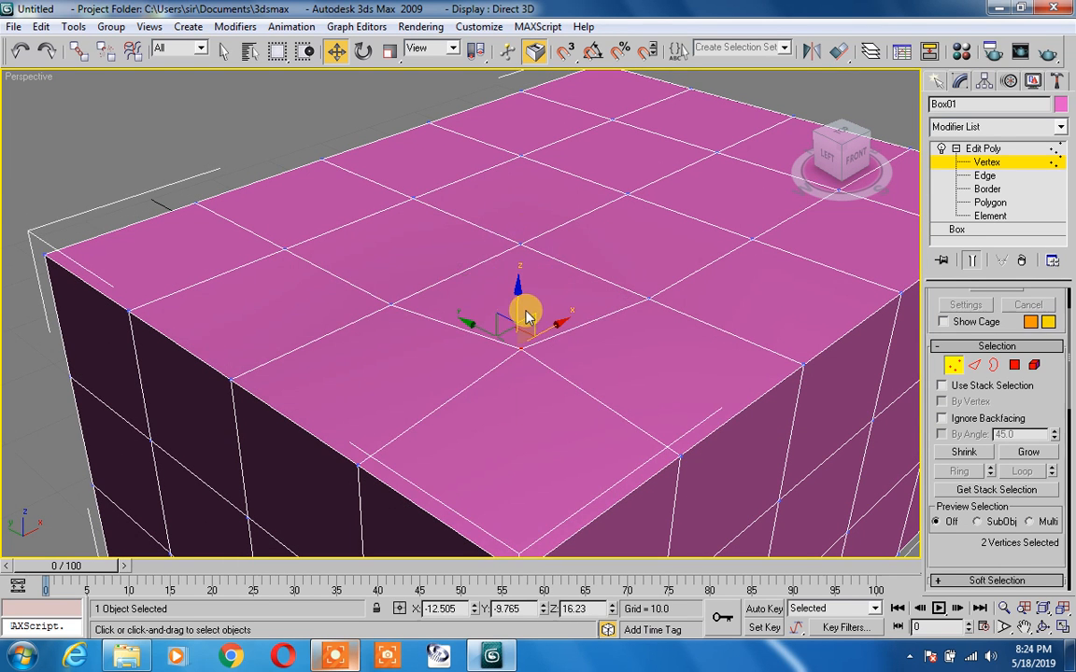
{"action": "key", "text": "ctrl+z"}
- Lower one interior edge of the box's top face to about Z 27.4 at edge level
{"action": "key", "text": "2"}
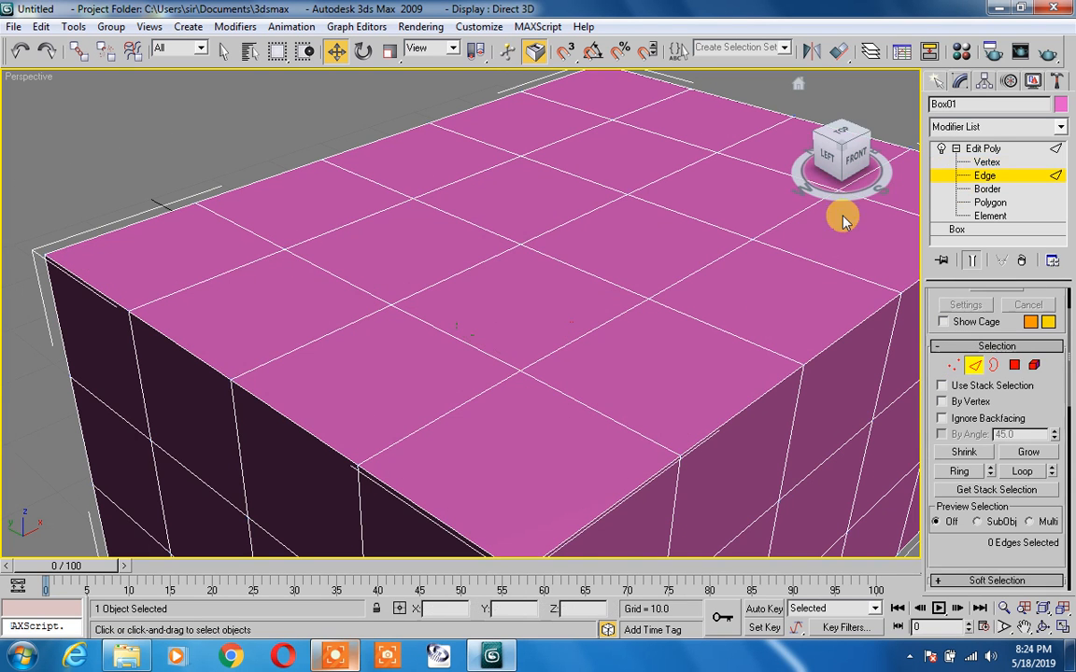
{"action": "left_click", "coordinate": [612, 282]}
{"action": "left_click_drag", "start_coordinate": [588, 231], "coordinate": [588, 265]}
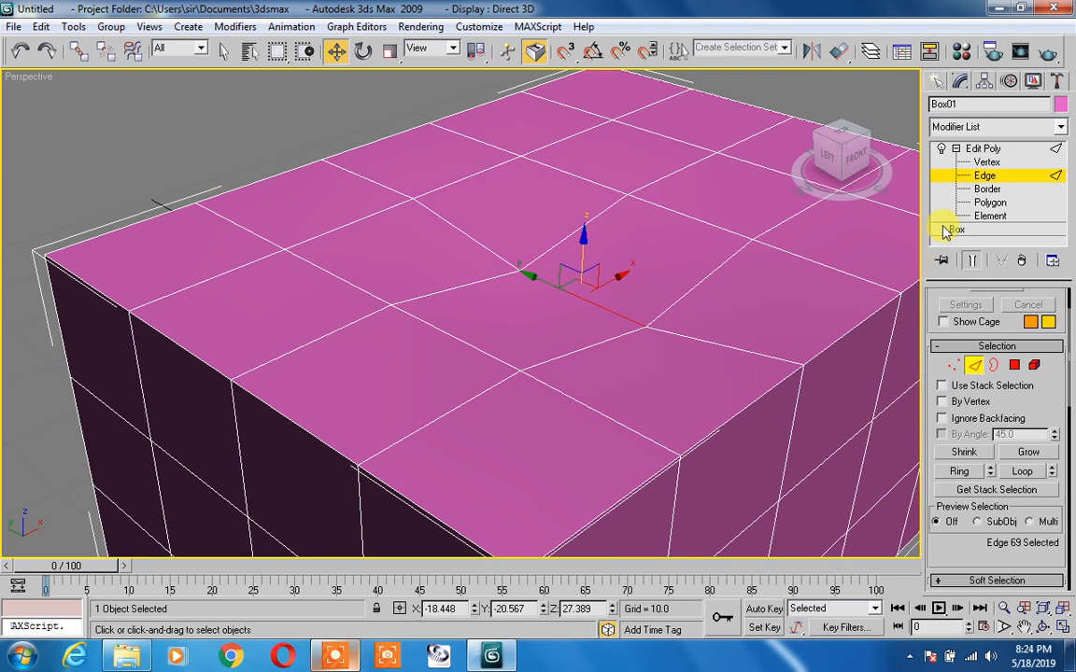
- Delete the vertex at the front end of the lowered edge to open a hole in the top face
{"action": "left_click", "coordinate": [981, 190]}
{"action": "left_click", "coordinate": [441, 287]}
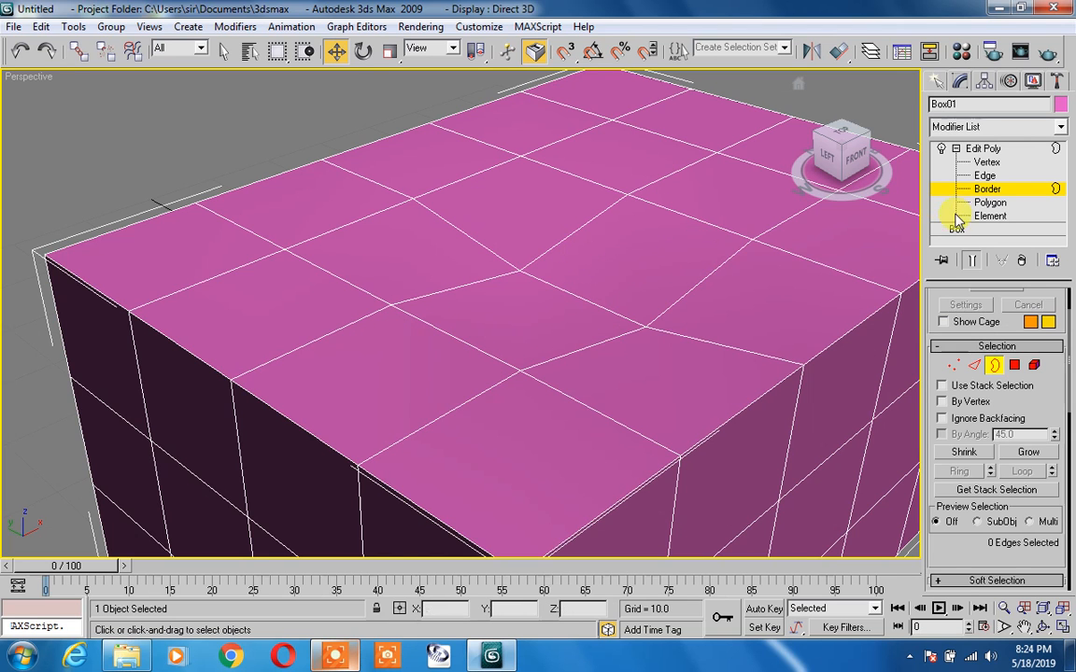
{"action": "left_click", "coordinate": [984, 176]}
{"action": "left_click", "coordinate": [983, 164]}
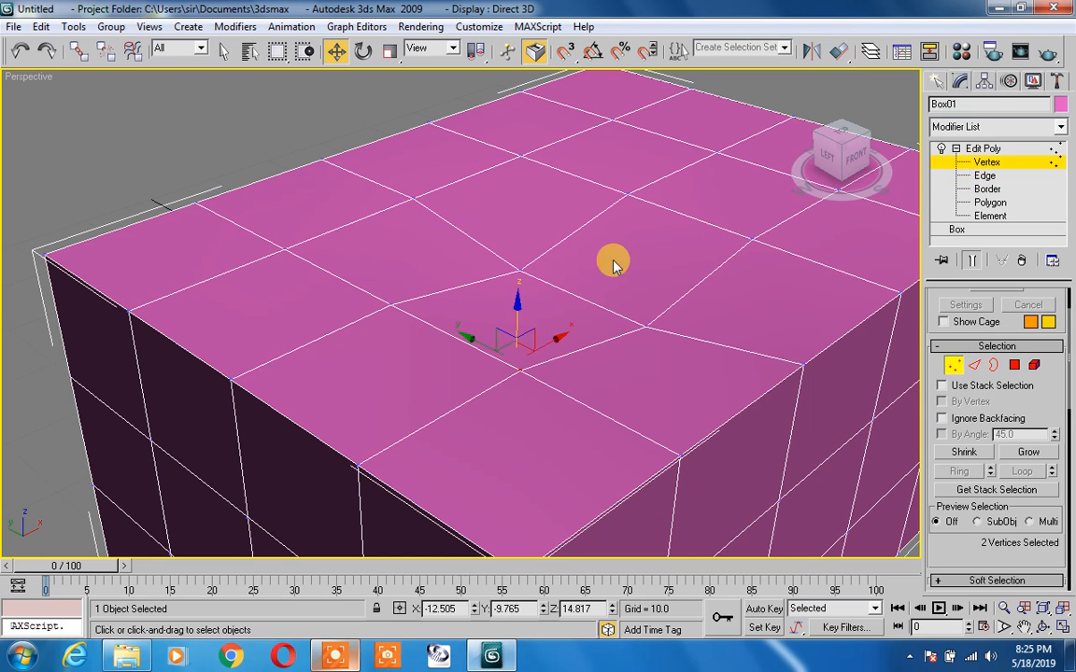
{"action": "left_click", "coordinate": [645, 325]}
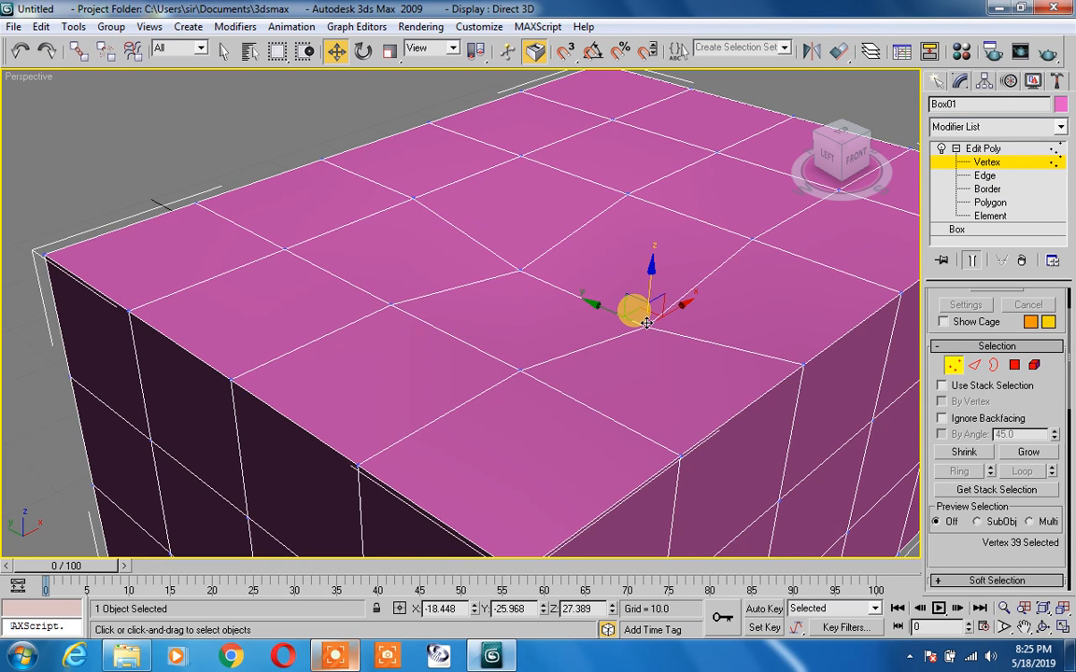
{"action": "key", "text": "Delete"}
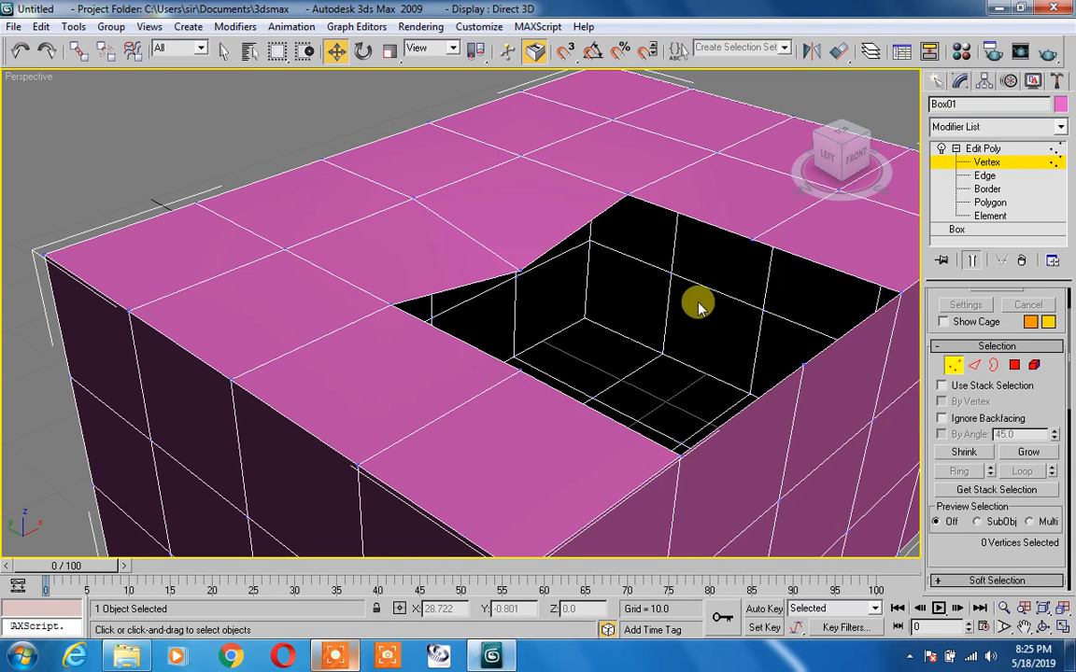
- Select the border around the hole in the top face and raise it to about Z 34
{"action": "left_click", "coordinate": [987, 189]}
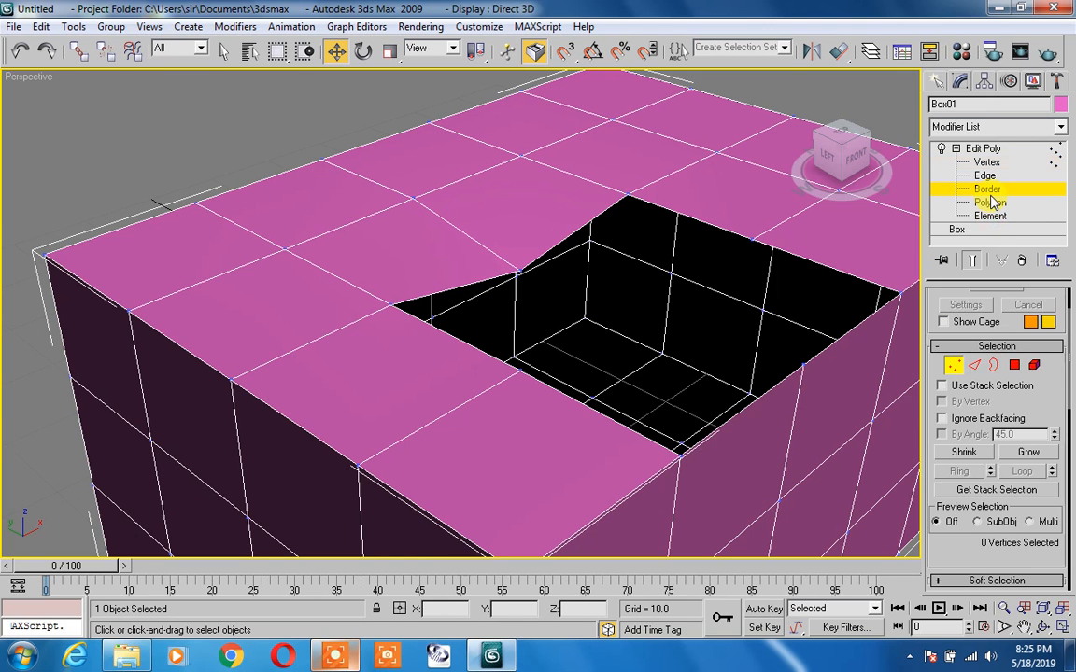
{"action": "left_click", "coordinate": [829, 268]}
{"action": "middle_click_drag", "start_coordinate": [547, 286], "coordinate": [528, 248], "text": "alt"}
{"action": "left_click_drag", "start_coordinate": [493, 128], "coordinate": [497, 164]}
{"action": "middle_click_drag", "start_coordinate": [576, 196], "coordinate": [654, 278]}
{"action": "left_click_drag", "start_coordinate": [694, 320], "coordinate": [669, 226]}
{"action": "middle_click_drag", "start_coordinate": [681, 256], "coordinate": [605, 169]}
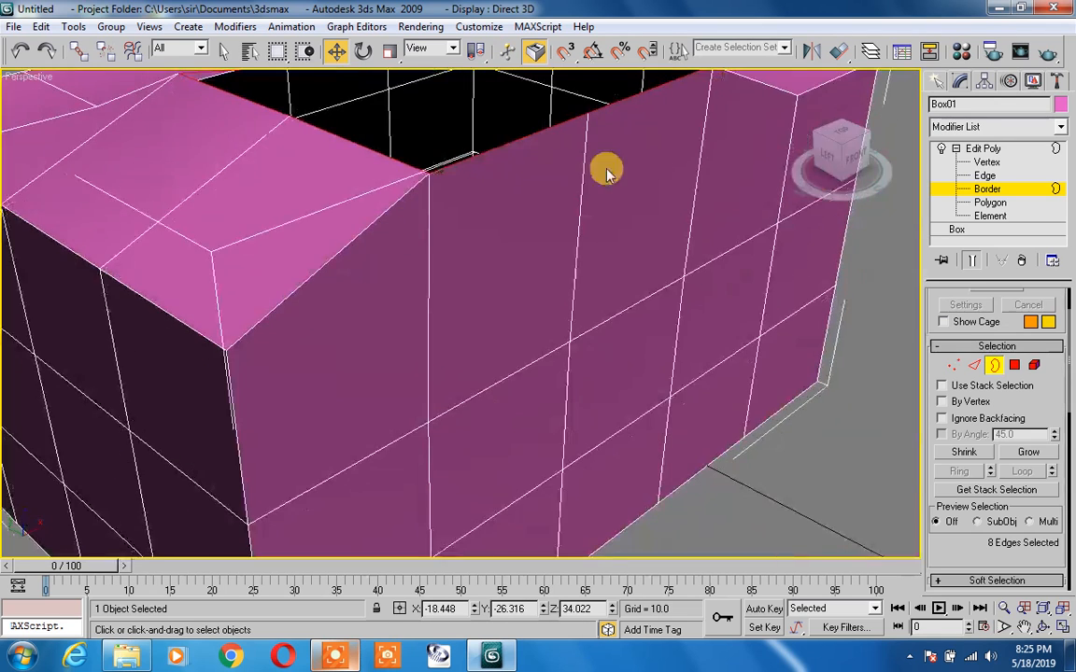
- Switch to polygon level and select the side-face polygon directly below the raised rim of the hole
{"action": "left_click", "coordinate": [973, 202]}
{"action": "left_click", "coordinate": [623, 280]}
{"action": "left_click", "coordinate": [630, 333]}
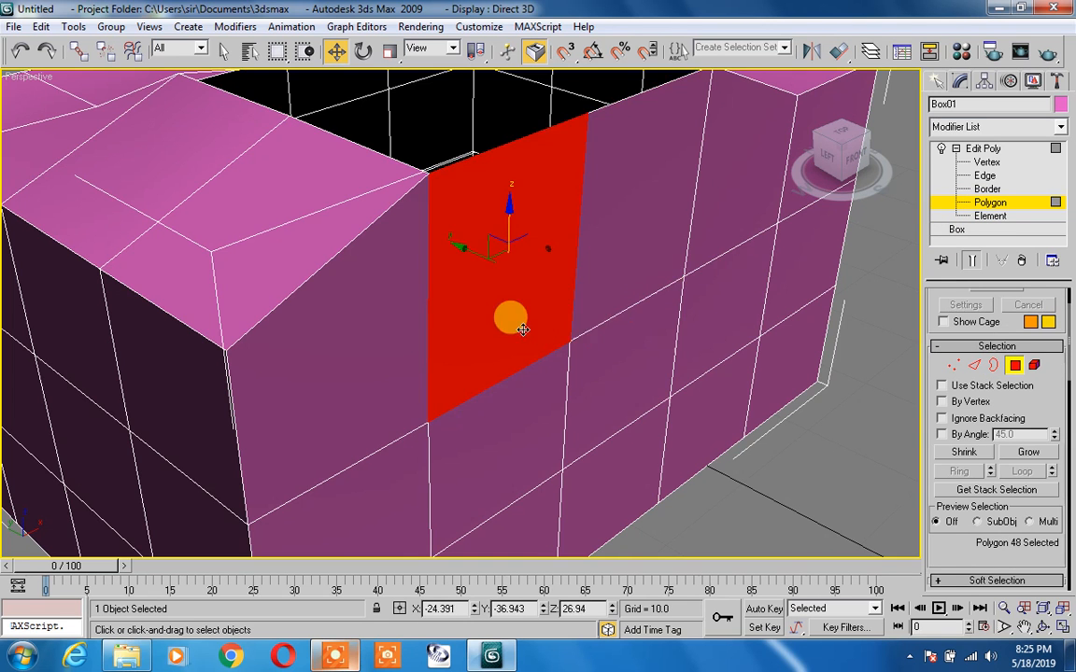
{"action": "left_click", "coordinate": [522, 329]}
{"action": "scroll", "coordinate": [609, 357], "scroll_direction": "down", "scroll_amount": 5}
{"action": "scroll", "coordinate": [431, 327], "scroll_direction": "up", "scroll_amount": 3}
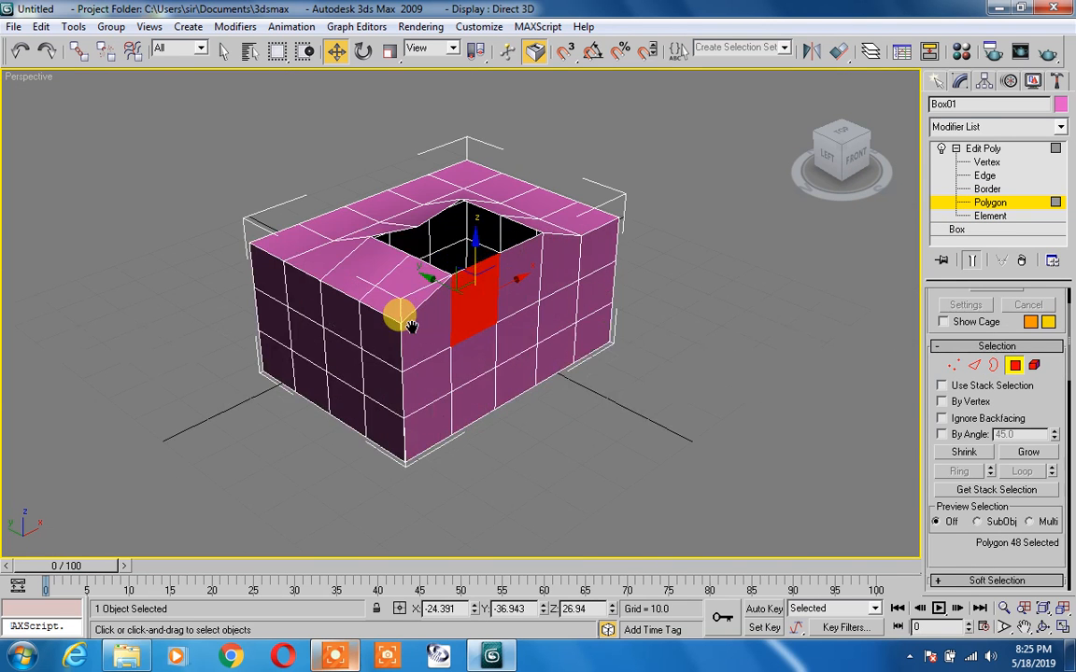
{"action": "middle_click_drag", "start_coordinate": [411, 326], "coordinate": [502, 320]}
{"action": "scroll", "coordinate": [509, 321], "scroll_direction": "up", "scroll_amount": 3}
- Select a middle polygon on the dark end face and pull it outward to form a bulge
{"action": "left_click", "coordinate": [470, 308]}
{"action": "left_click", "coordinate": [403, 315]}
{"action": "left_click", "coordinate": [331, 298]}
{"action": "left_click", "coordinate": [404, 334]}
{"action": "left_click", "coordinate": [432, 414]}
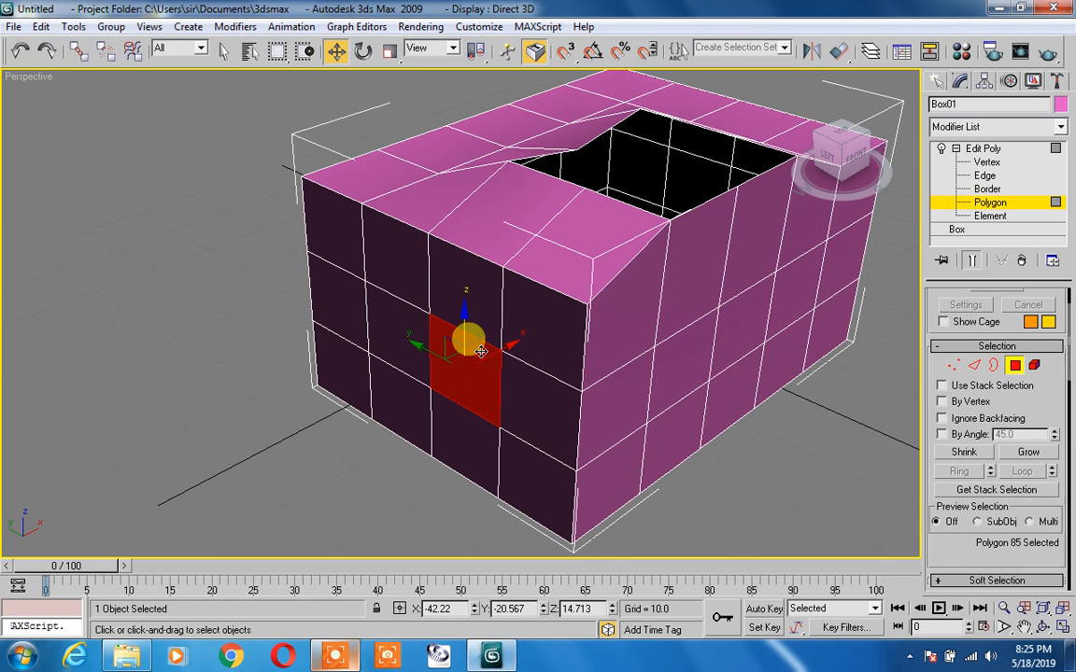
{"action": "left_click_drag", "start_coordinate": [492, 414], "coordinate": [431, 381]}
{"action": "left_click", "coordinate": [438, 400]}
{"action": "middle_click_drag", "start_coordinate": [715, 444], "coordinate": [634, 336]}
{"action": "left_click", "coordinate": [769, 307]}
{"action": "scroll", "coordinate": [654, 322], "scroll_direction": "down", "scroll_amount": 3}
- Select the entire mesh at element level, and return to the whole-object Edit Poly level
{"action": "left_click", "coordinate": [997, 221]}
{"action": "left_click", "coordinate": [572, 310]}
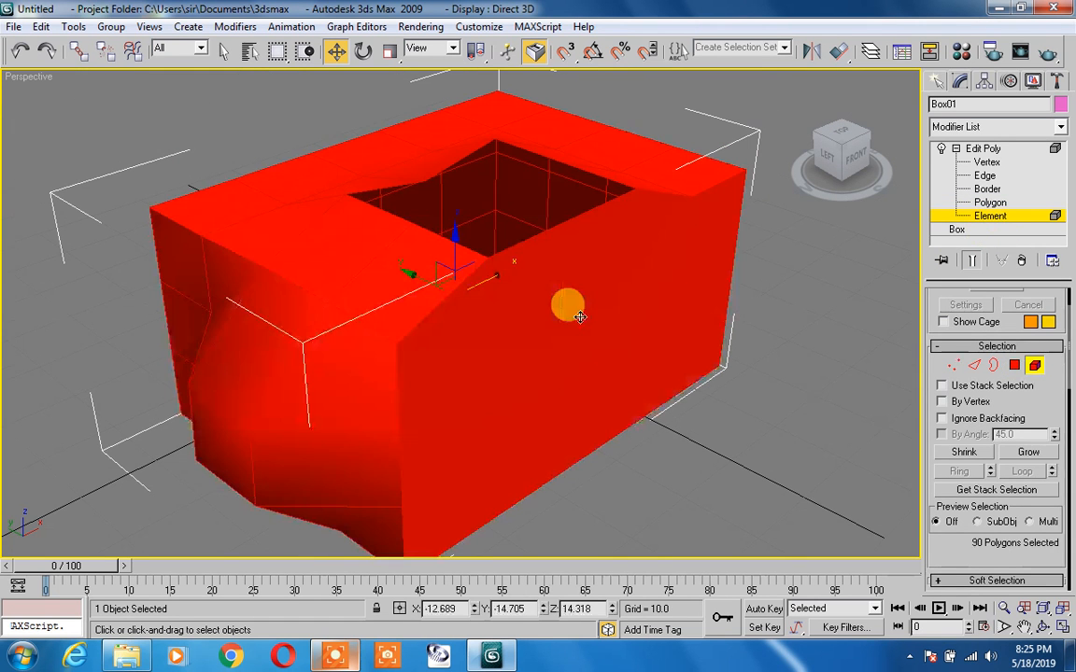
{"action": "left_click", "coordinate": [988, 216]}
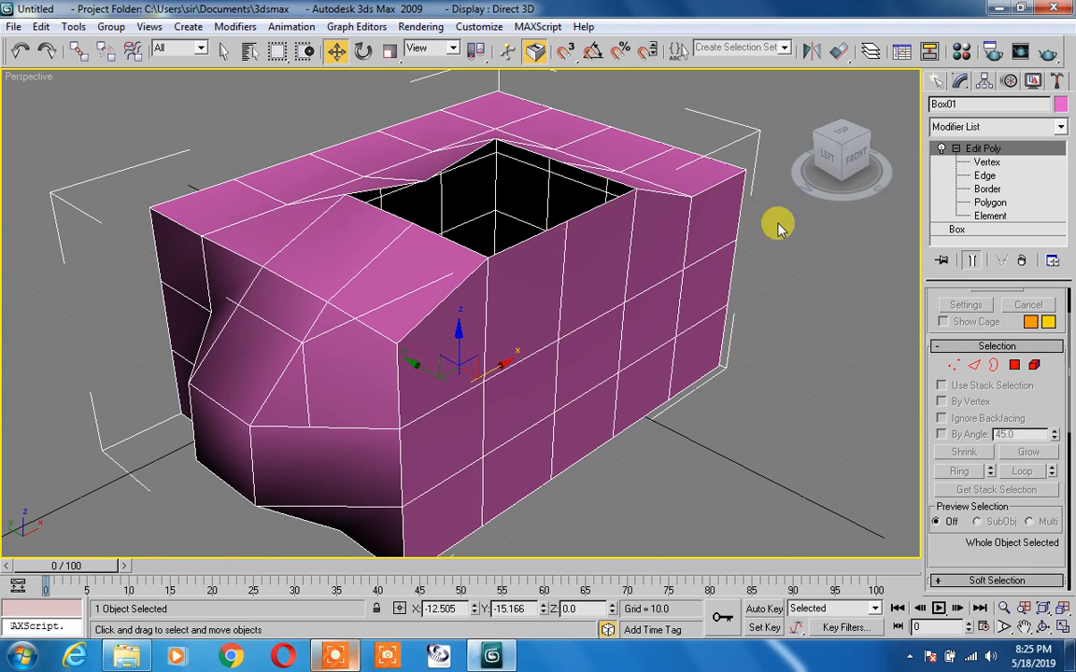
- Switch to vertex level and examine the selection and Edit Vertices options
{"action": "left_click", "coordinate": [984, 164]}
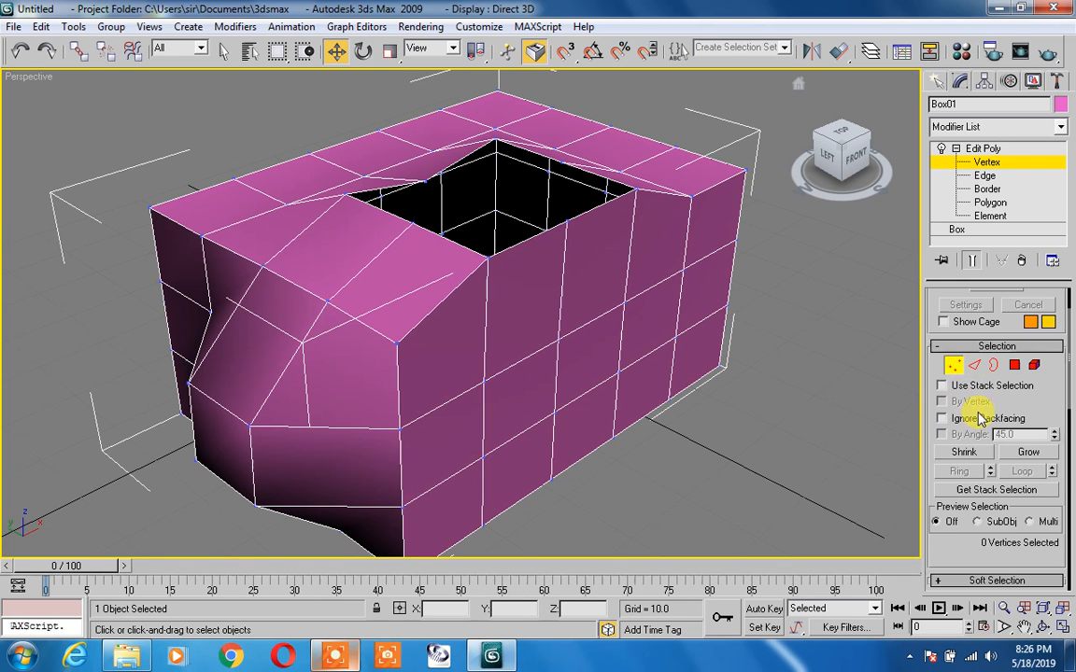
{"action": "scroll", "coordinate": [976, 401], "scroll_direction": "down", "scroll_amount": 5}
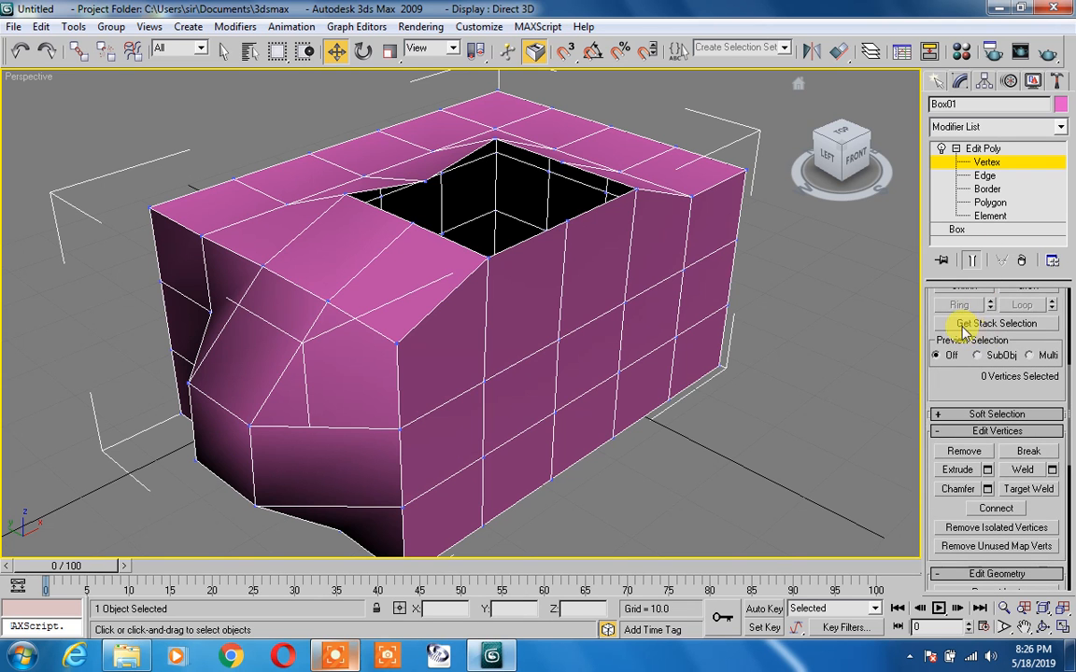
{"action": "scroll", "coordinate": [954, 408], "scroll_direction": "up", "scroll_amount": 1}
{"action": "scroll", "coordinate": [954, 408], "scroll_direction": "up", "scroll_amount": 4}
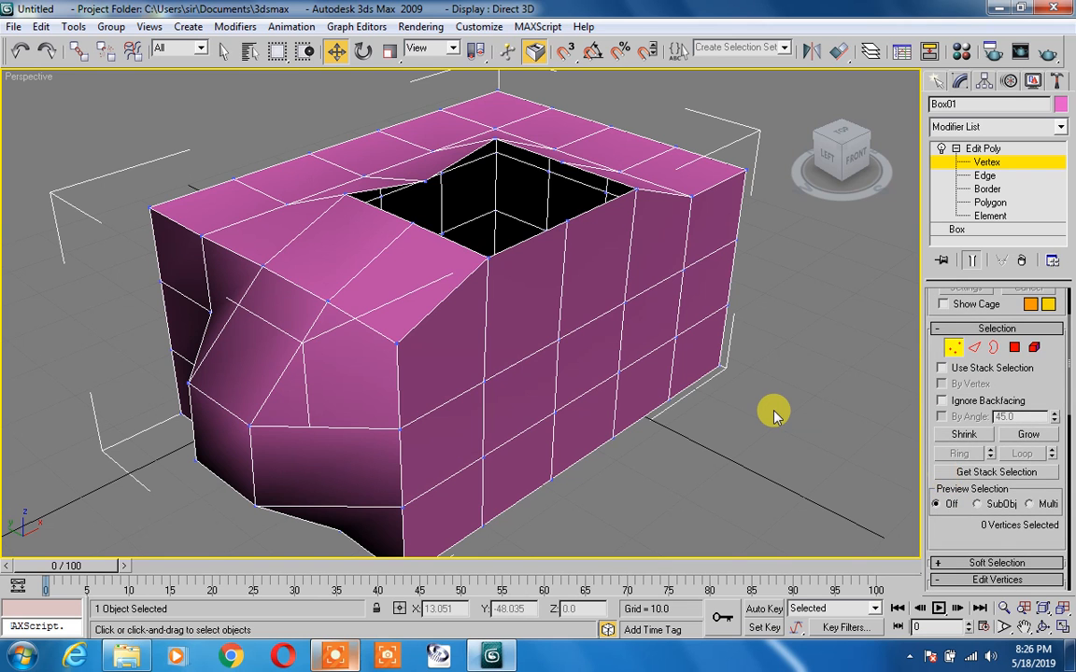